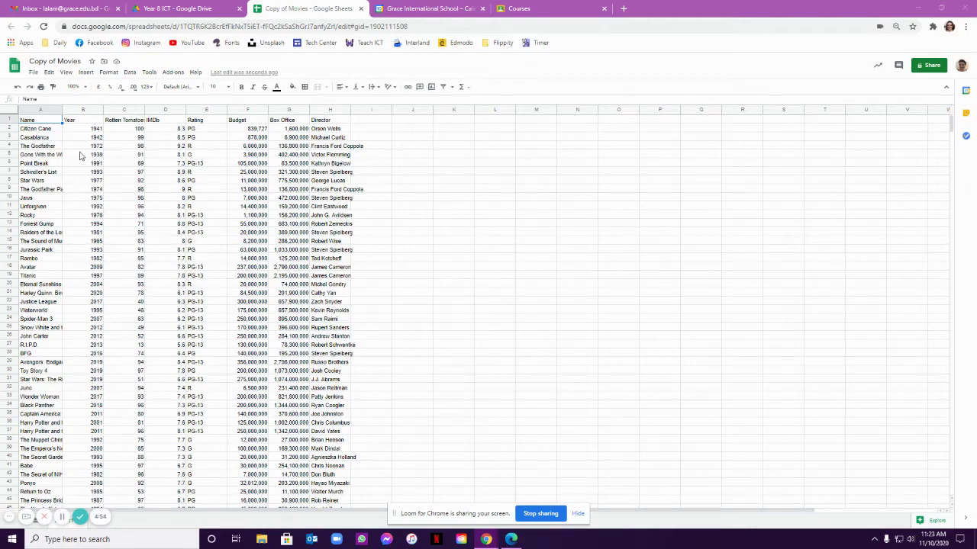
- Set the movie data in B2:H61 to Comfortaa at size 11
drag(74, 134, 326, 364)
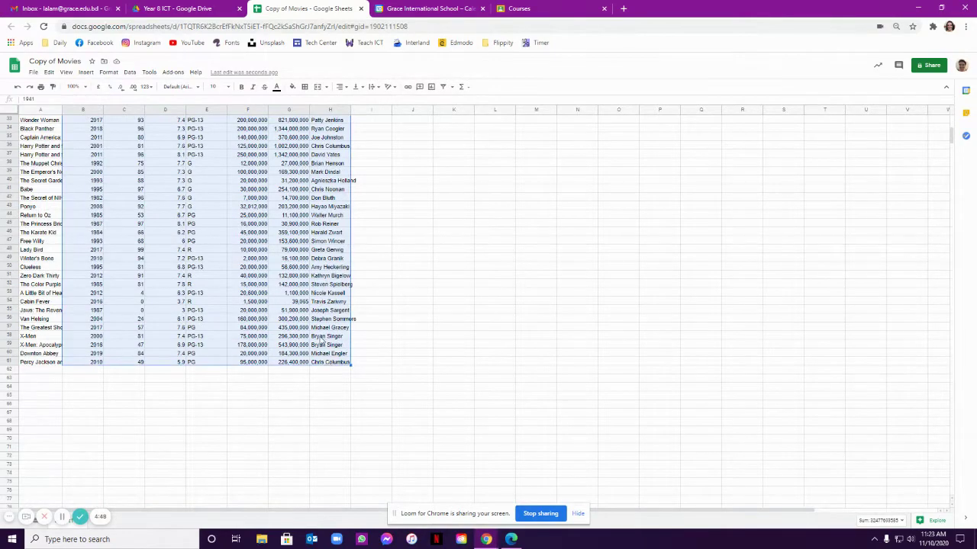
scroll(322, 341, up, 7)
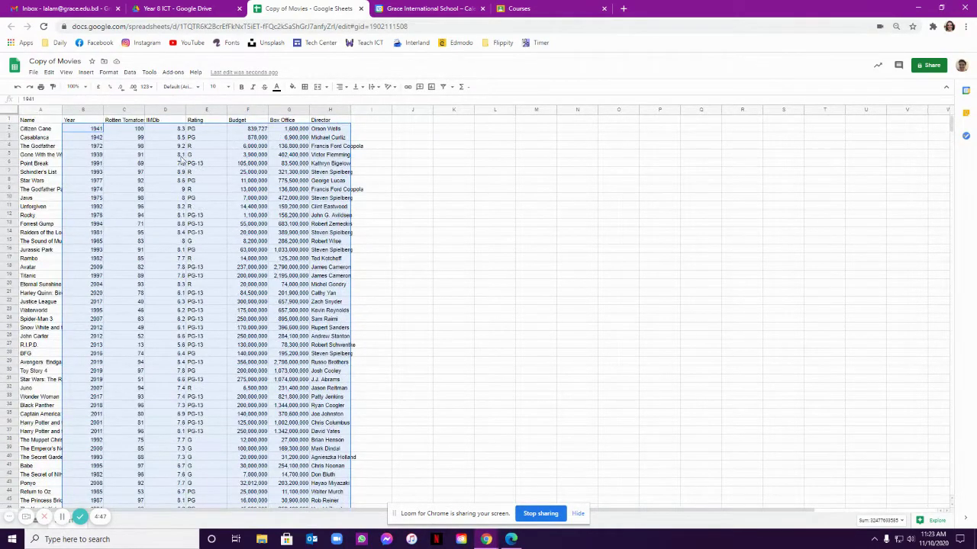
click(182, 86)
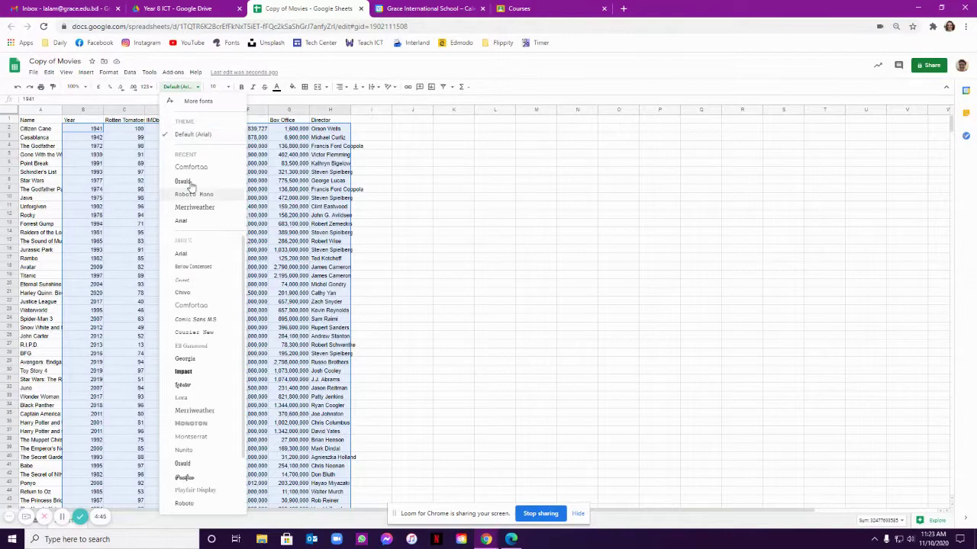
click(189, 167)
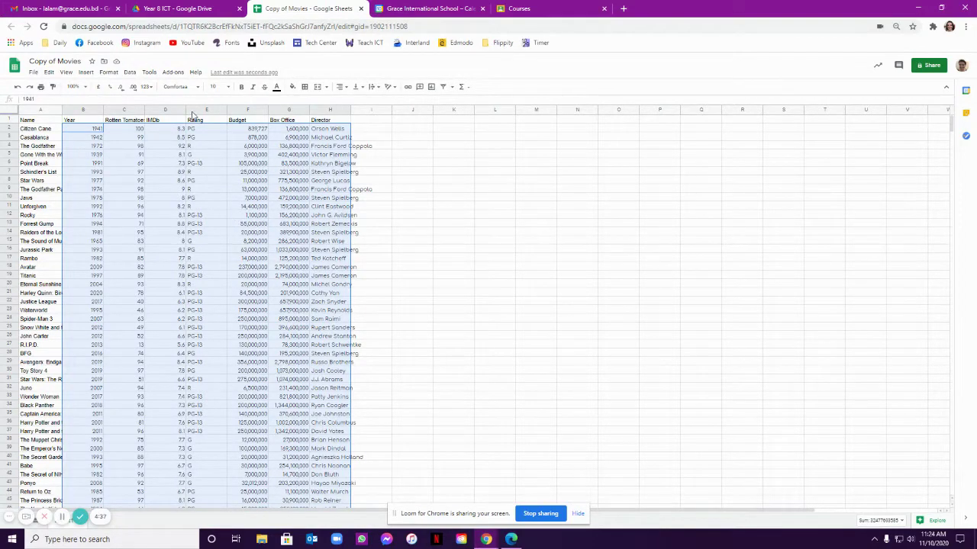
click(222, 87)
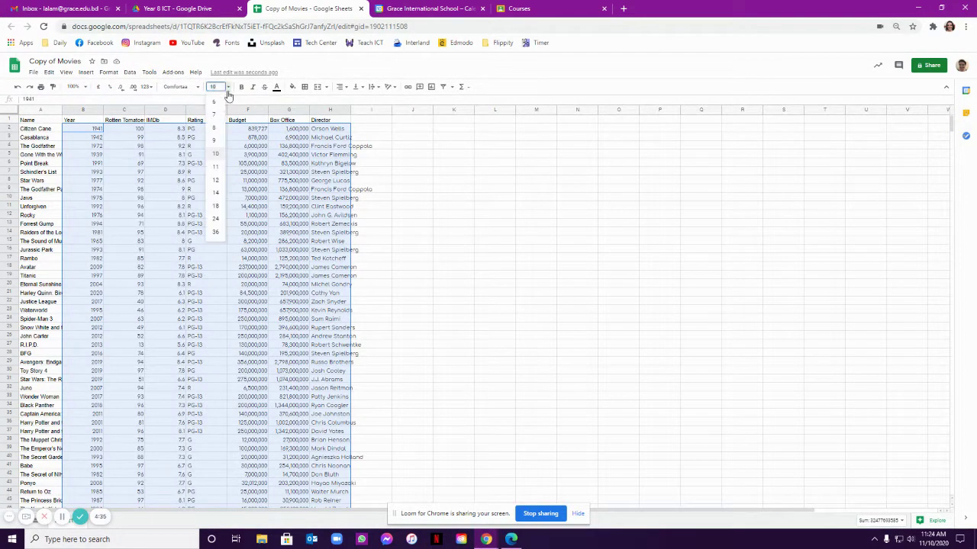
click(216, 168)
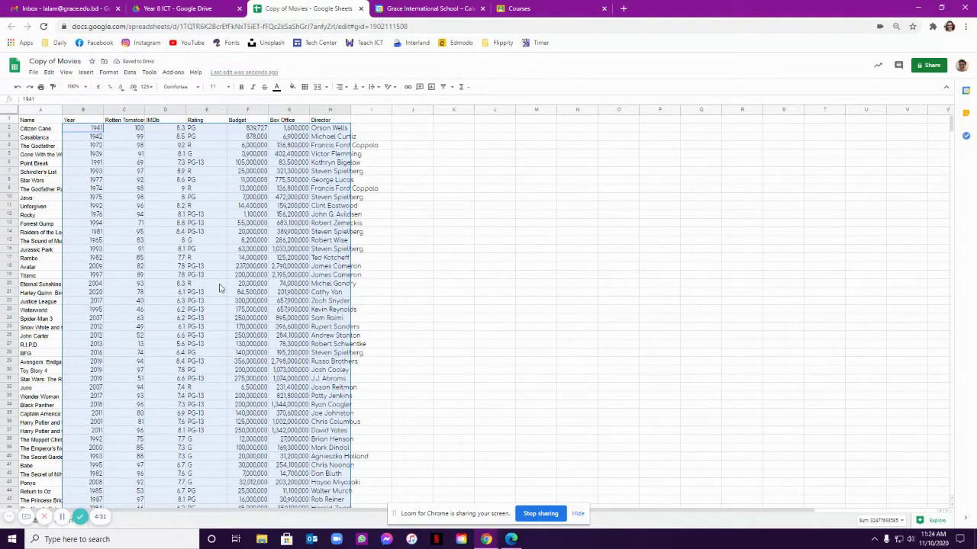
- Centre the selected movie data horizontally
click(342, 86)
click(350, 101)
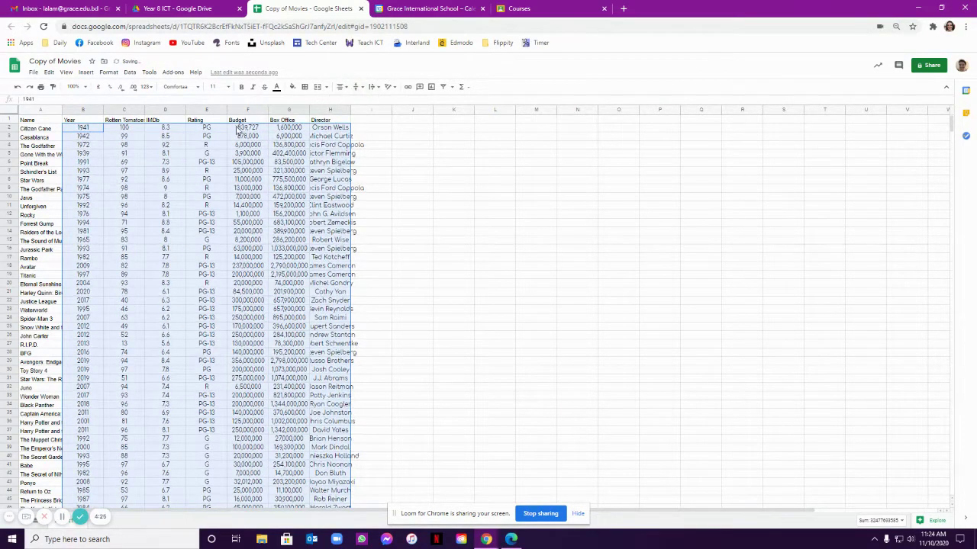
click(356, 87)
click(356, 89)
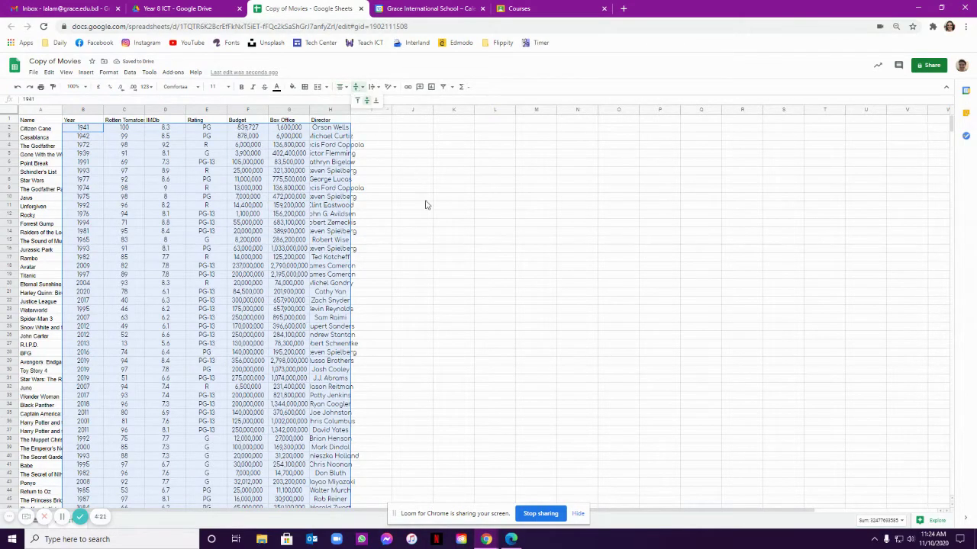
- Format row 1's column titles as Oswald size 12, centred horizontally
click(11, 119)
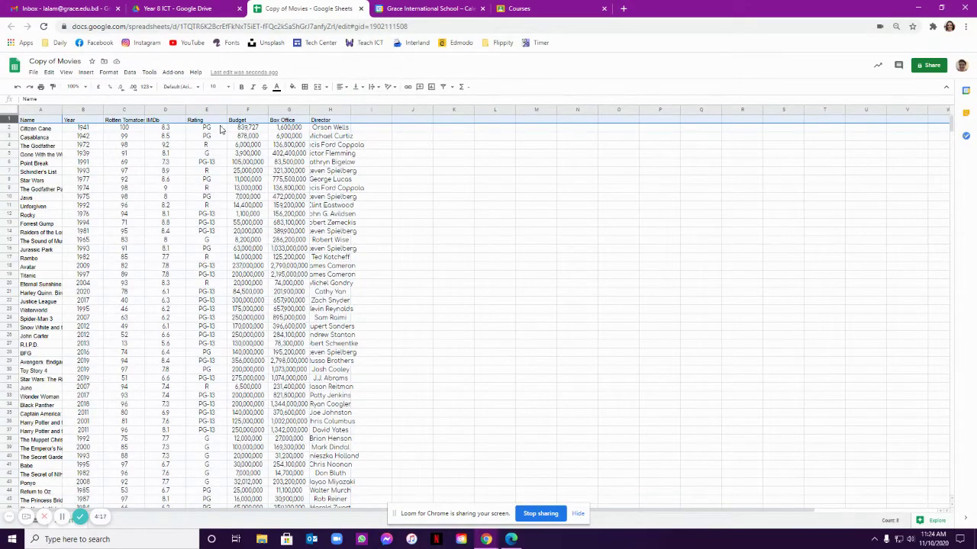
click(179, 87)
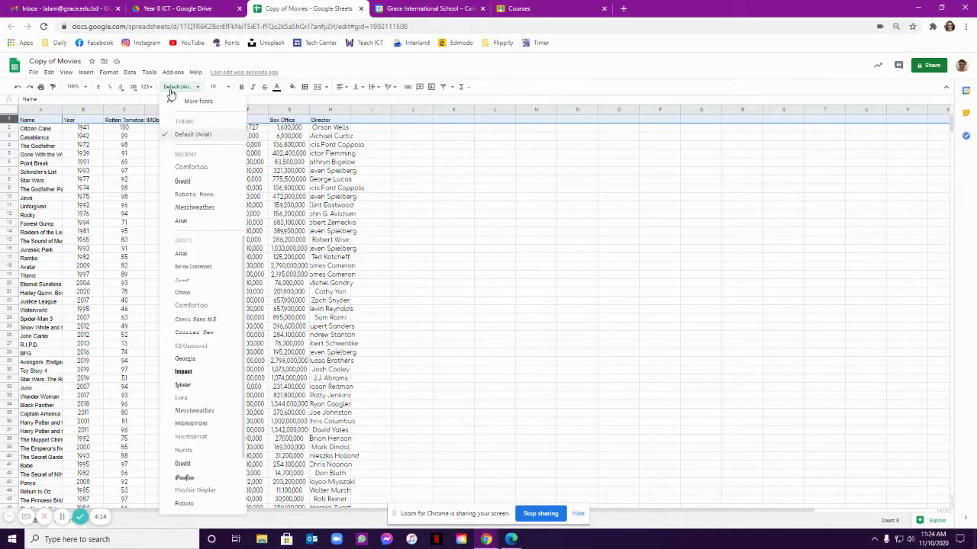
click(184, 181)
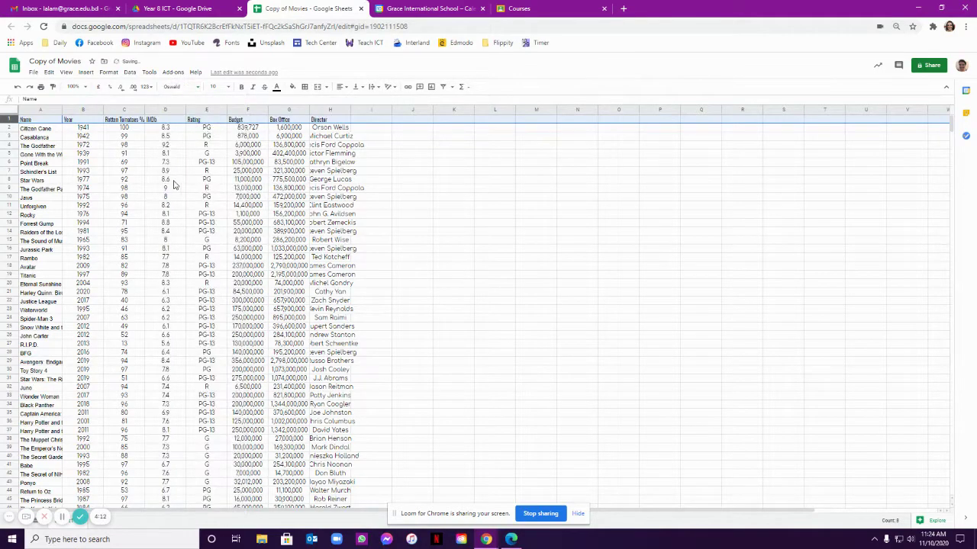
click(217, 87)
click(206, 183)
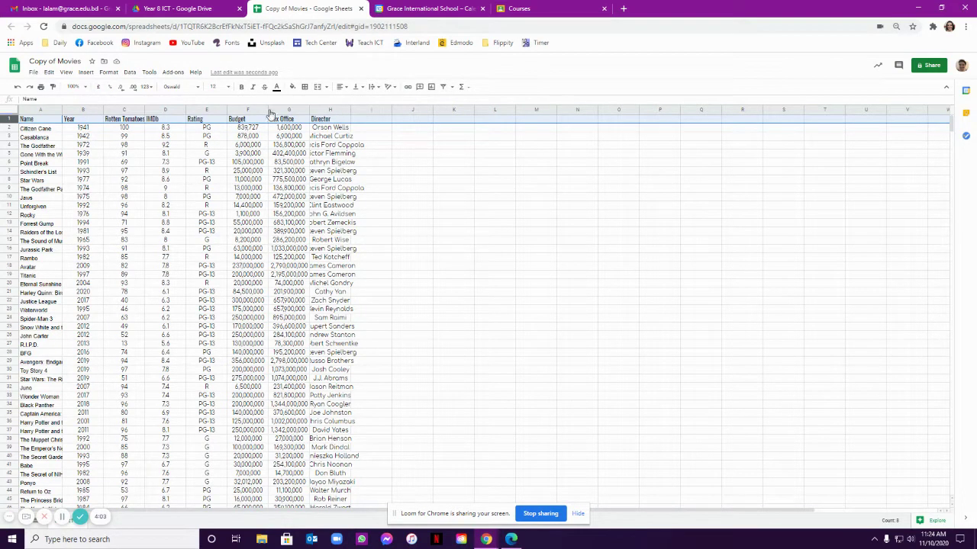
click(341, 86)
click(351, 103)
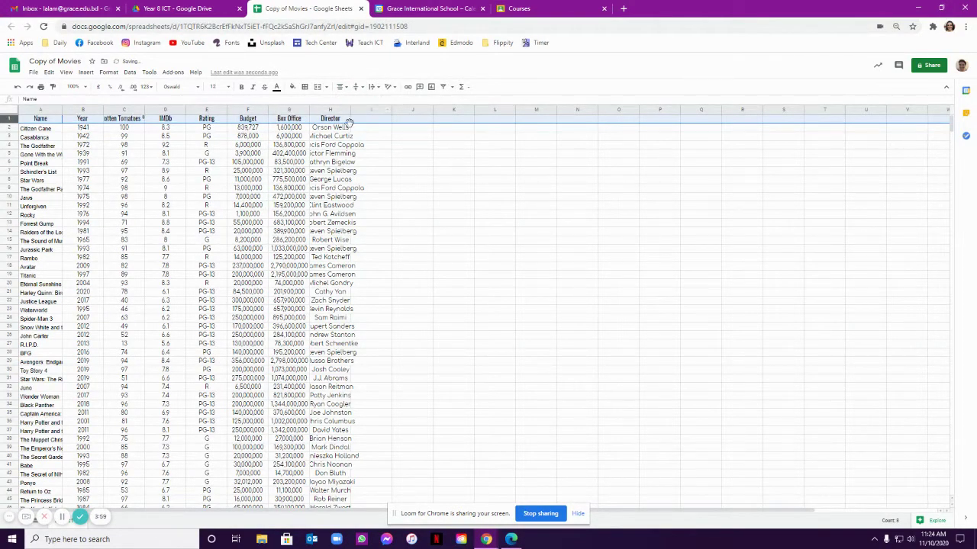
- Apply Merriweather at size 11 to the movie names in A2:A61
click(33, 130)
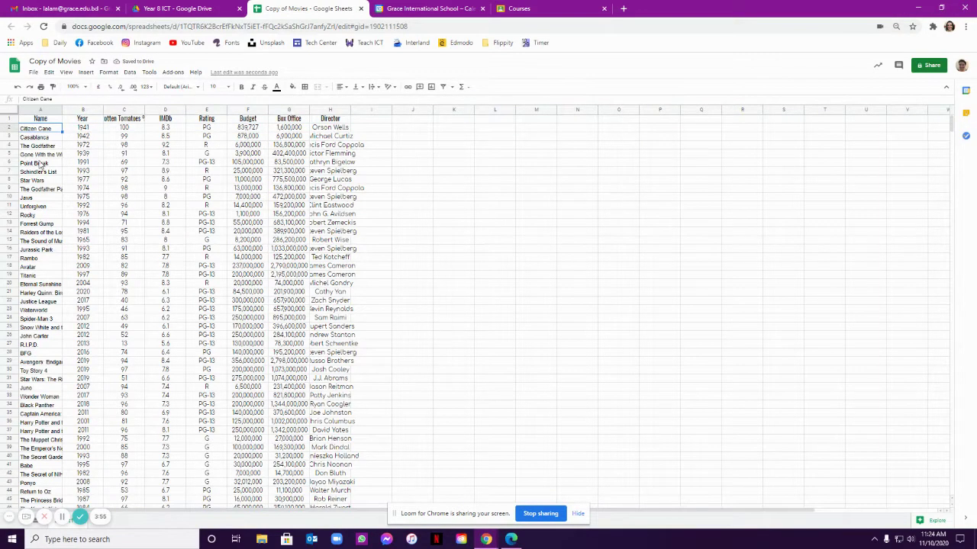
drag(37, 131, 40, 452)
scroll(65, 312, down, 2)
scroll(38, 340, down, 6)
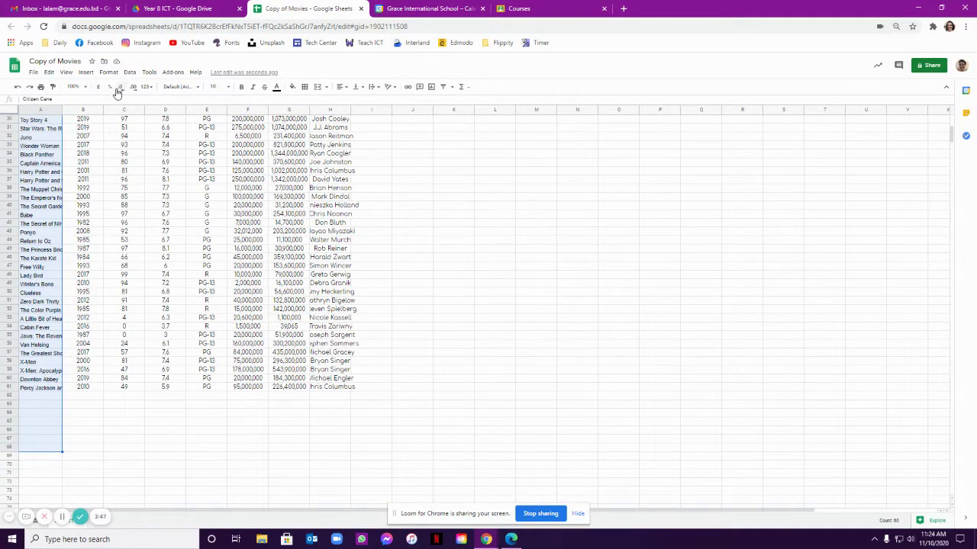
click(180, 86)
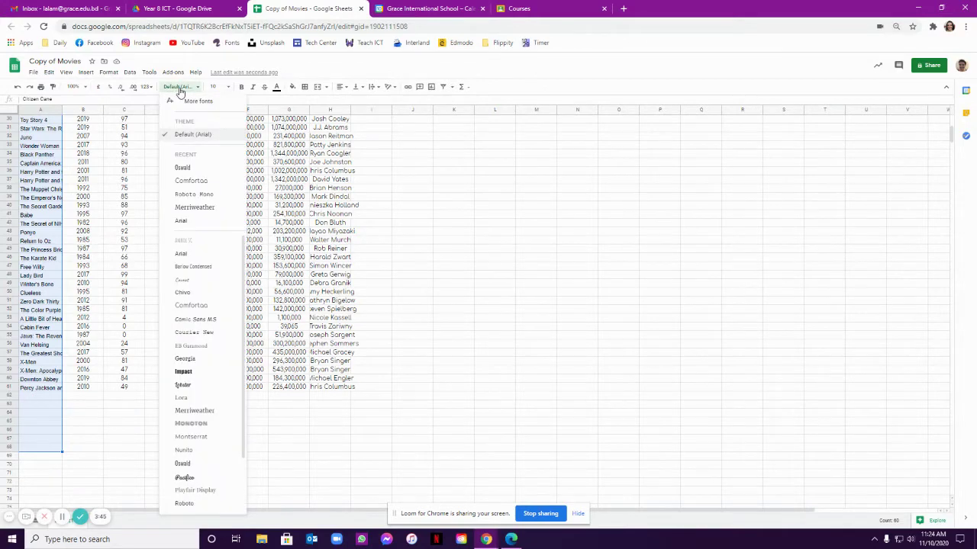
click(195, 207)
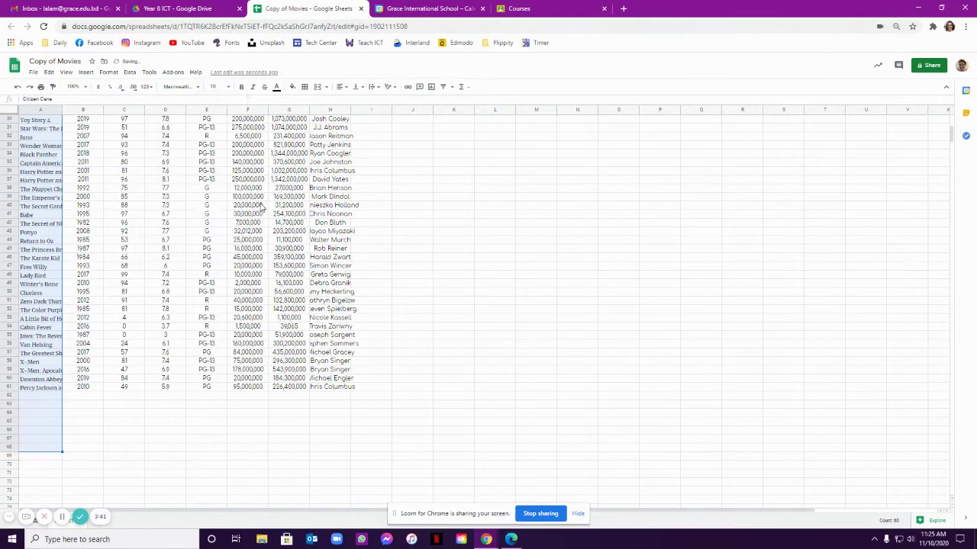
click(226, 87)
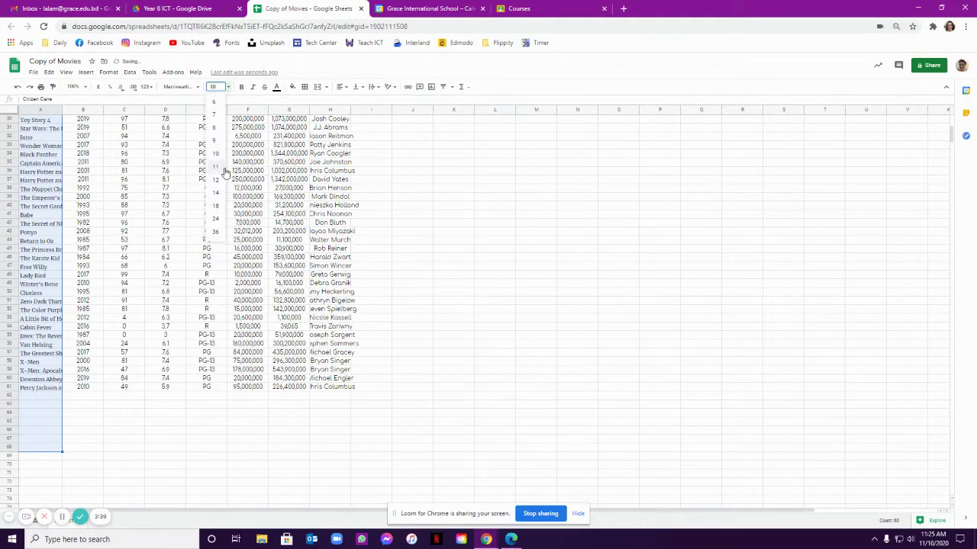
click(216, 177)
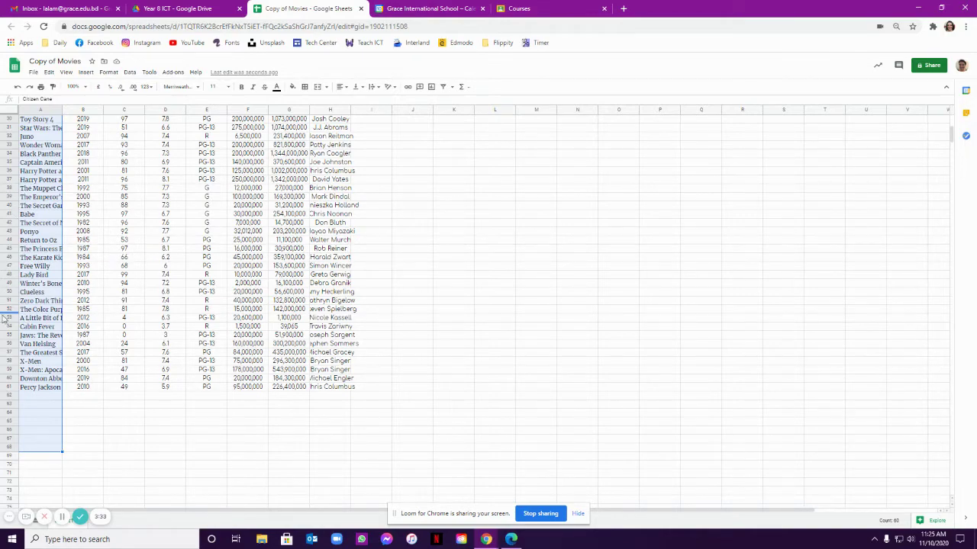
scroll(232, 280, up, 5)
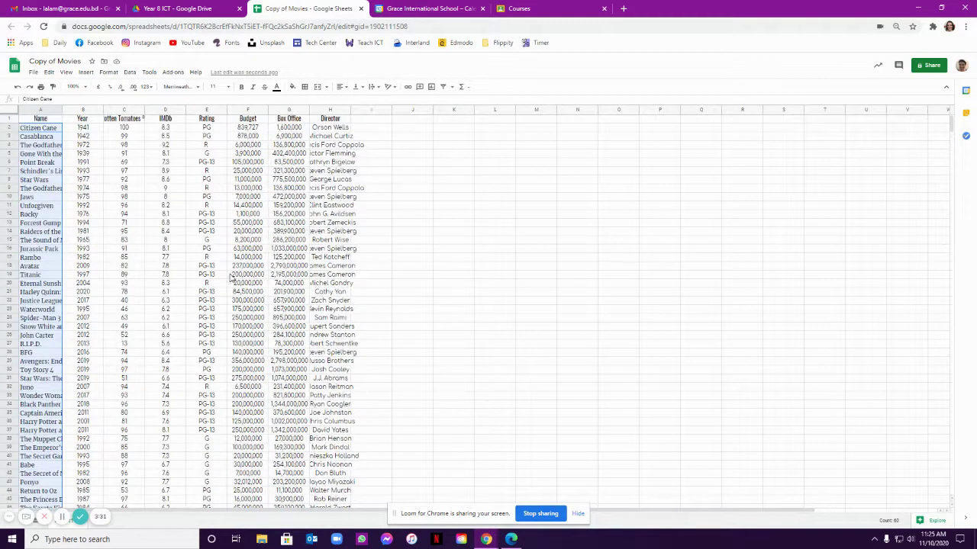
- Resize columns A through H using the Fit to data option
click(35, 109)
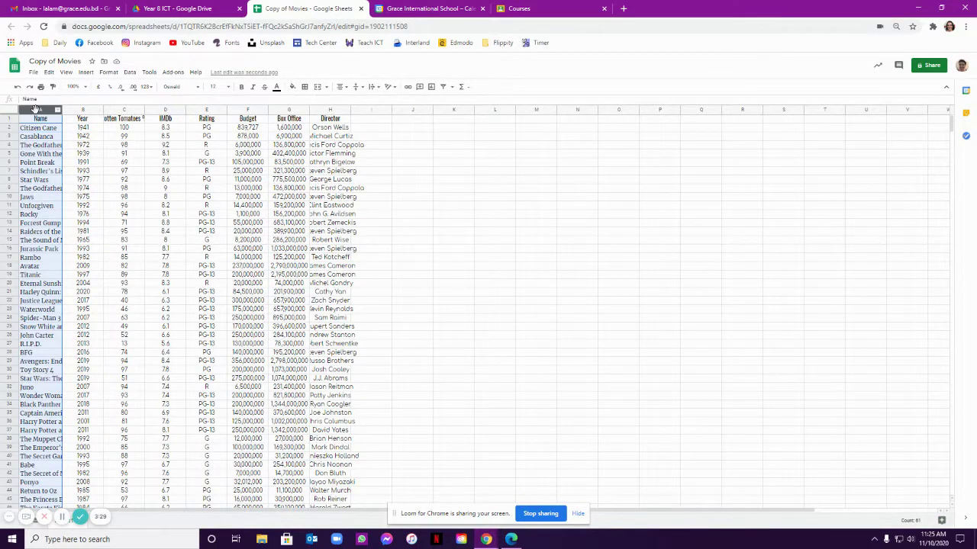
click(113, 155)
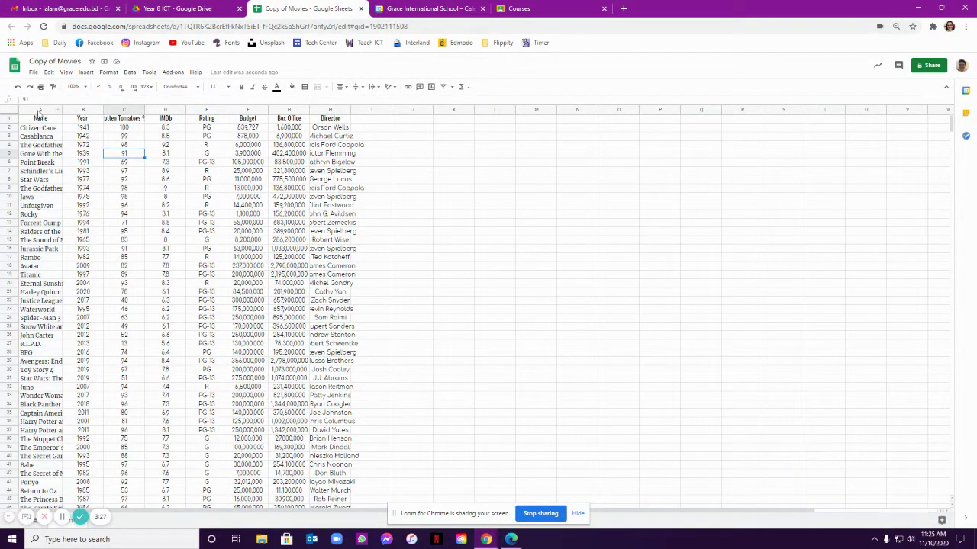
drag(38, 111, 330, 109)
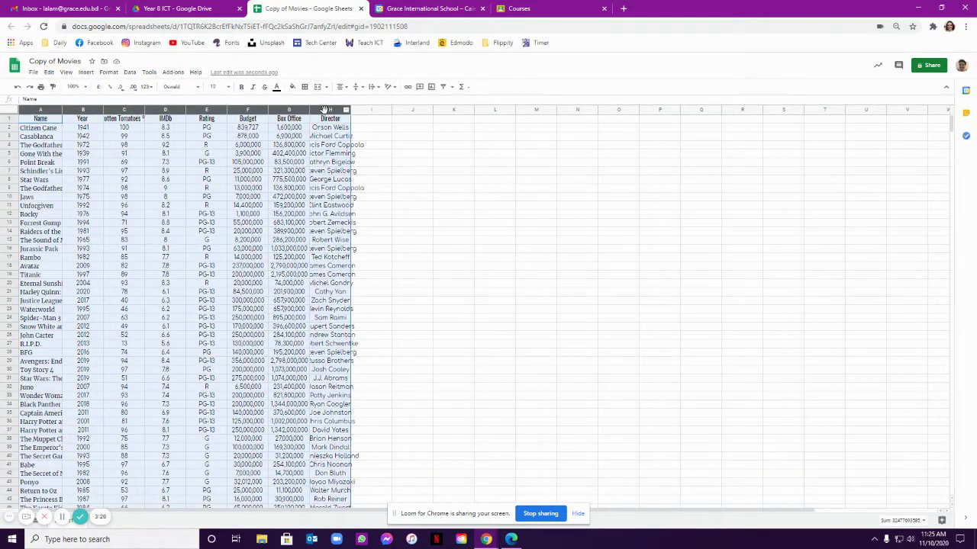
right_click(184, 176)
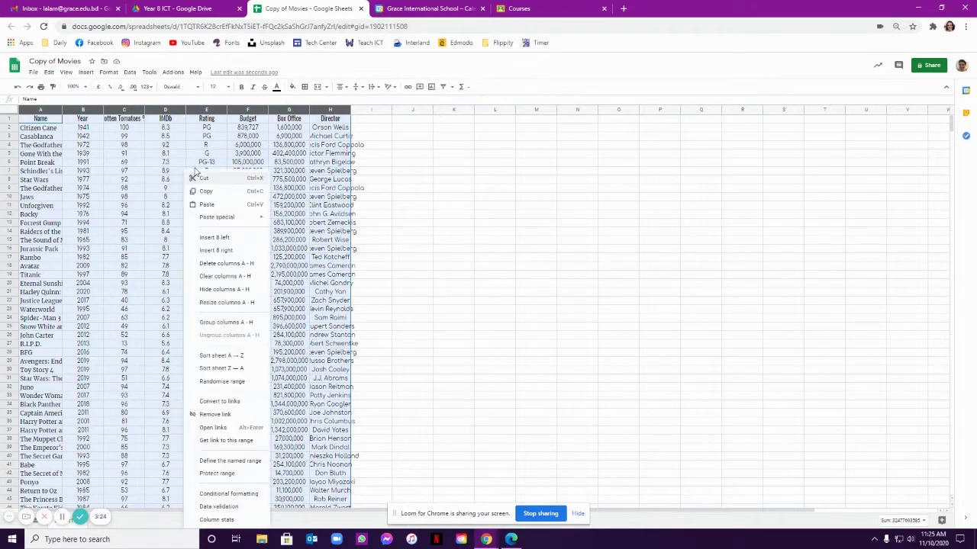
click(240, 304)
click(426, 306)
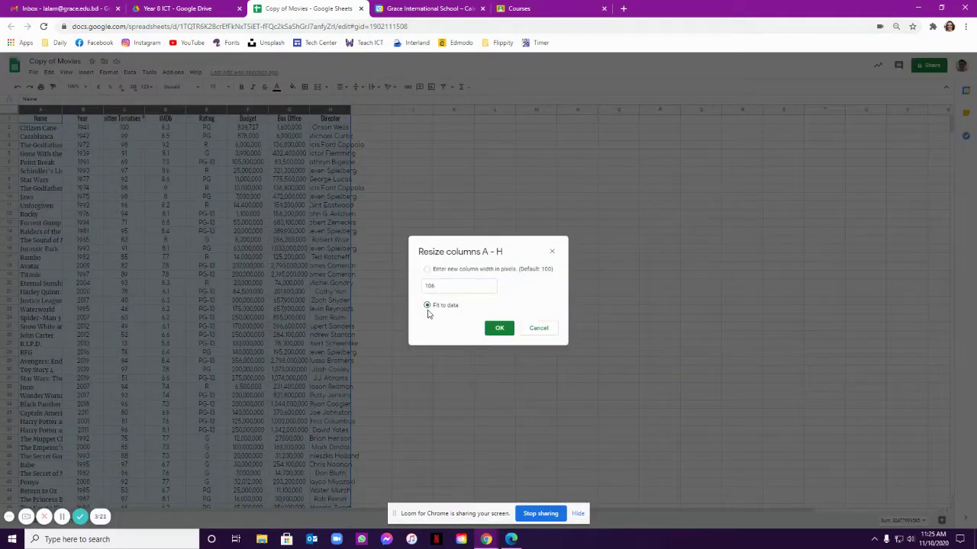
click(506, 331)
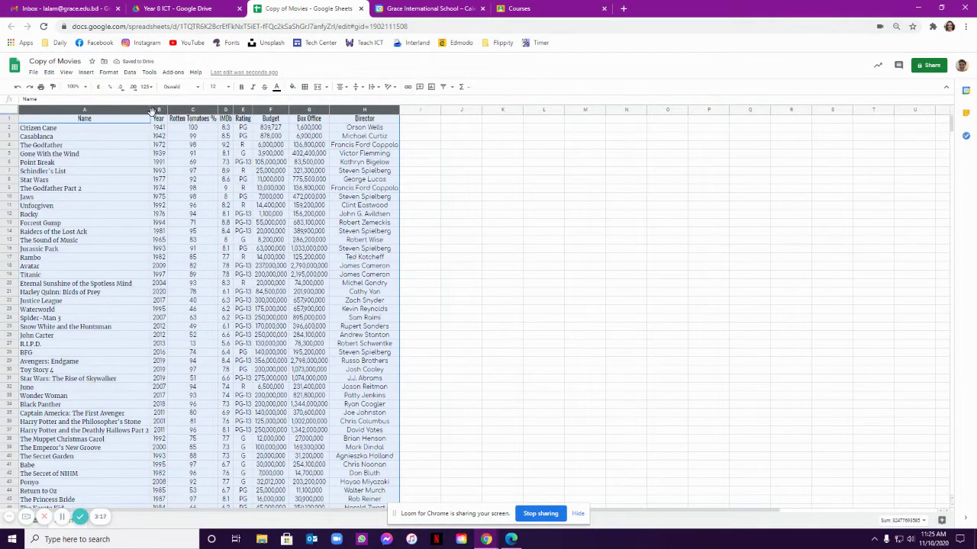
drag(149, 111, 161, 112)
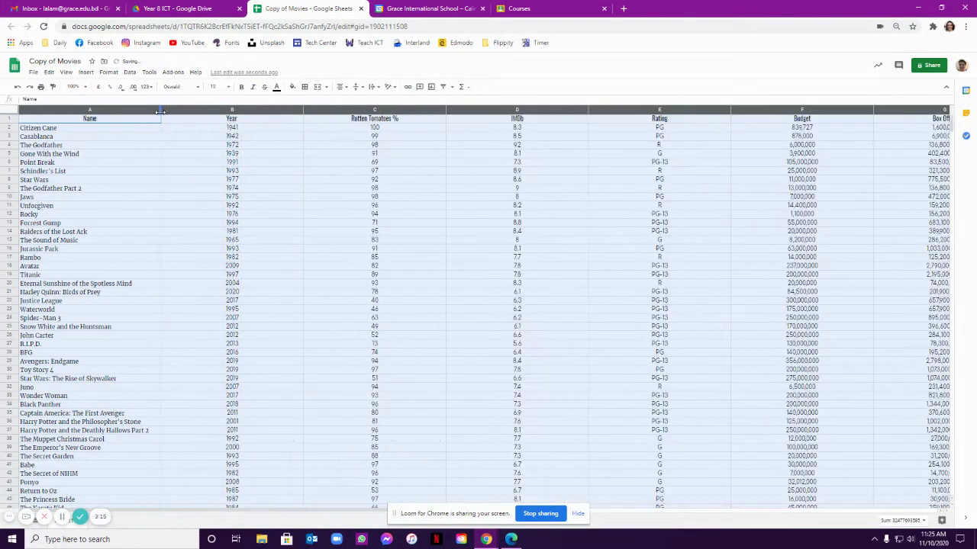
key(ctrl+z)
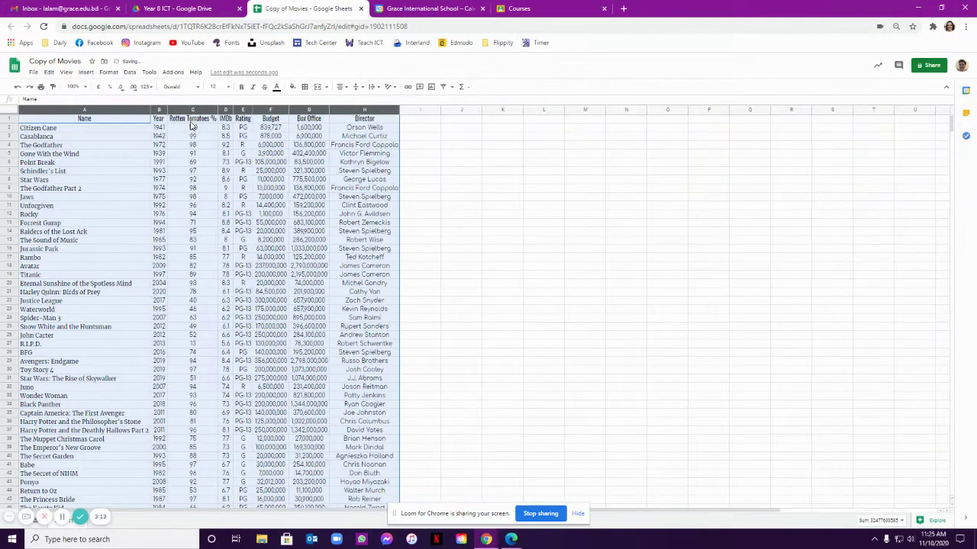
key(ctrl+z)
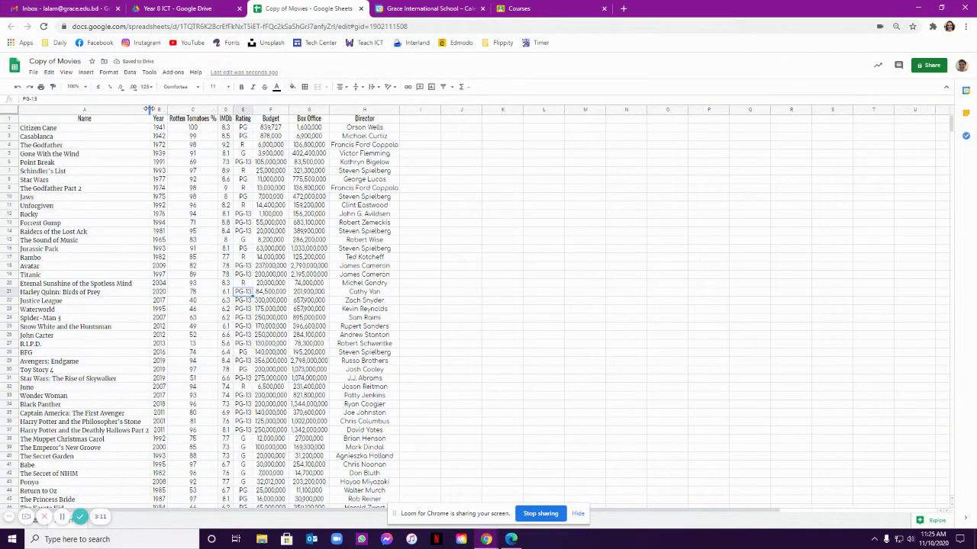
drag(152, 110, 391, 111)
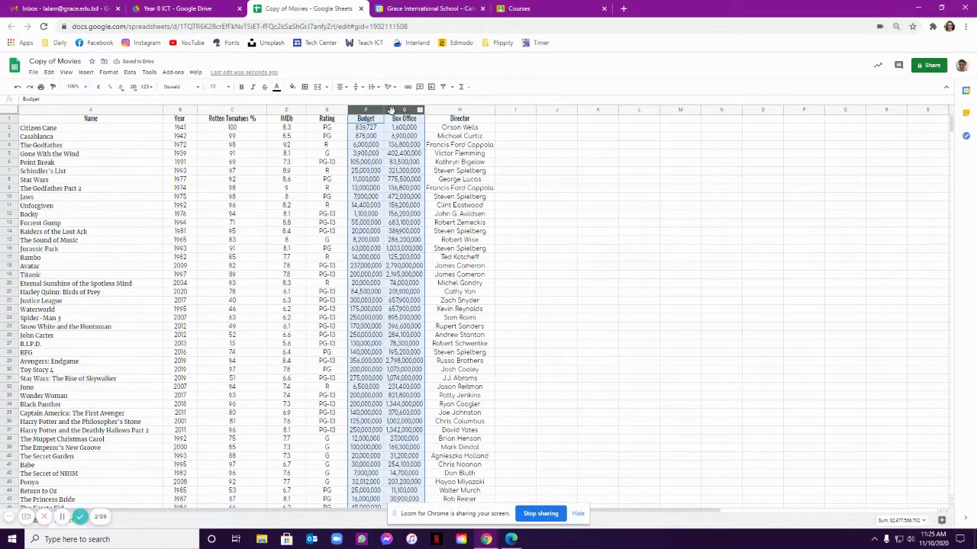
click(527, 112)
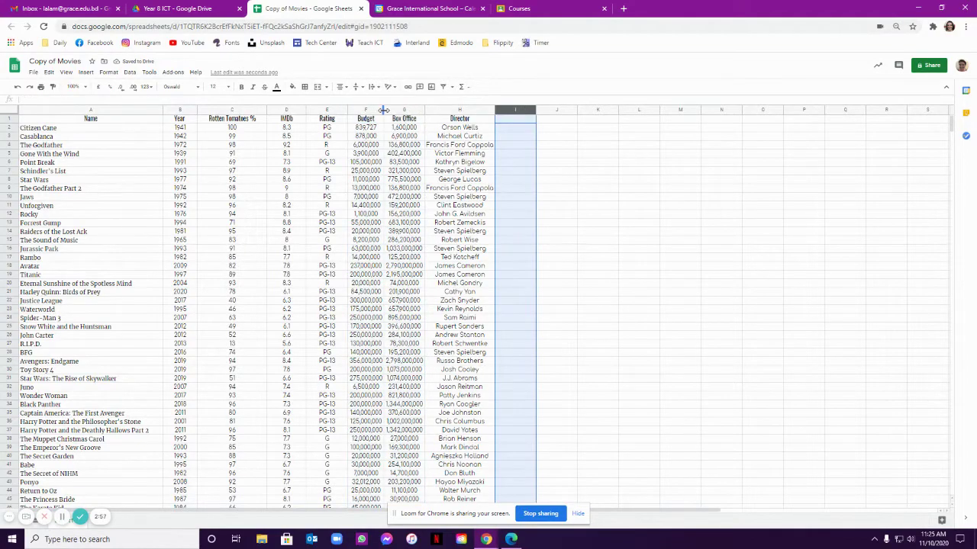
drag(383, 110, 471, 111)
drag(541, 110, 573, 111)
click(647, 171)
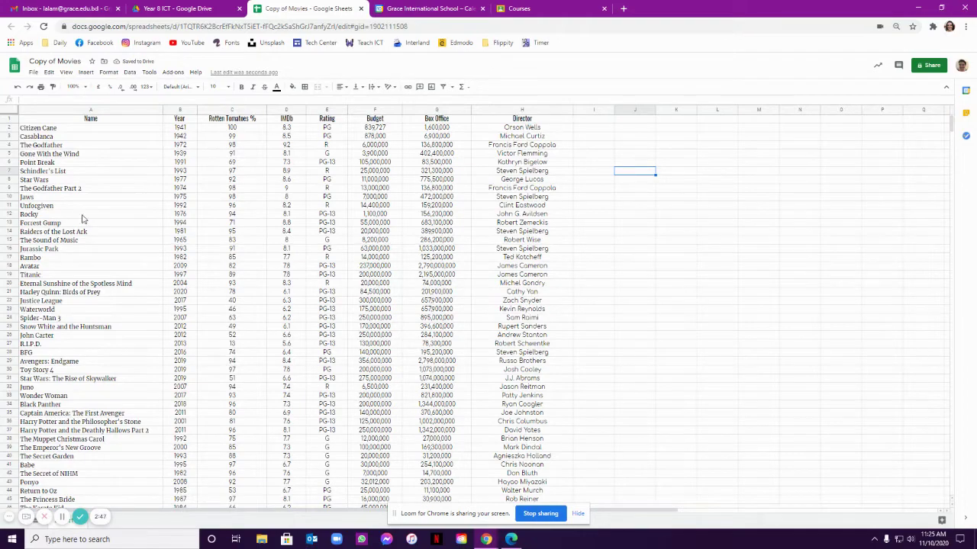
- Drag row boundaries to enlarge the header row and the movie rows
click(10, 118)
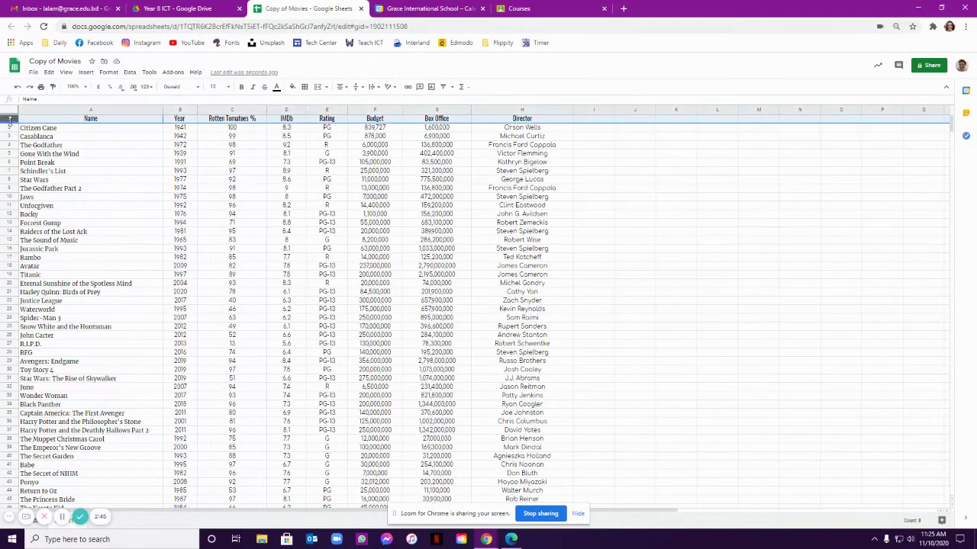
drag(10, 122, 5, 429)
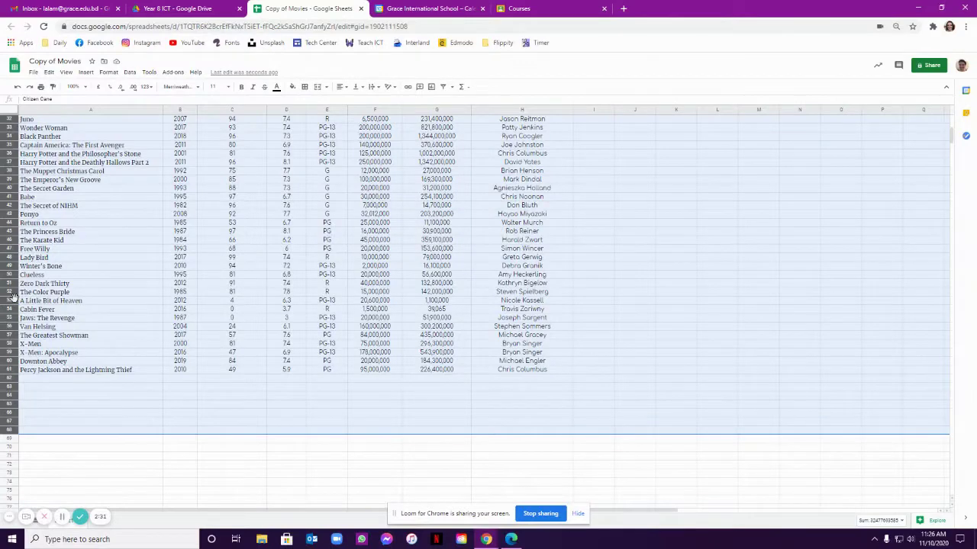
scroll(13, 298, up, 1)
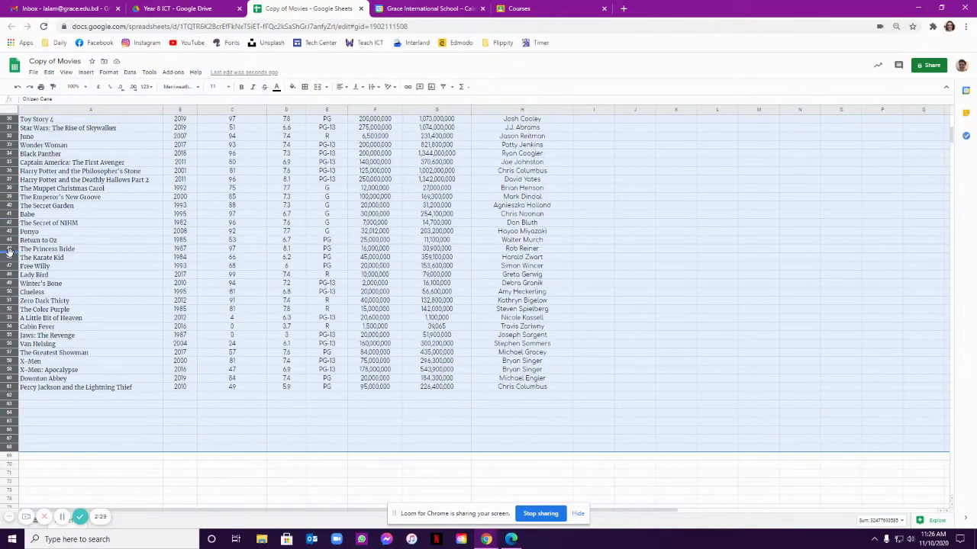
drag(8, 252, 8, 256)
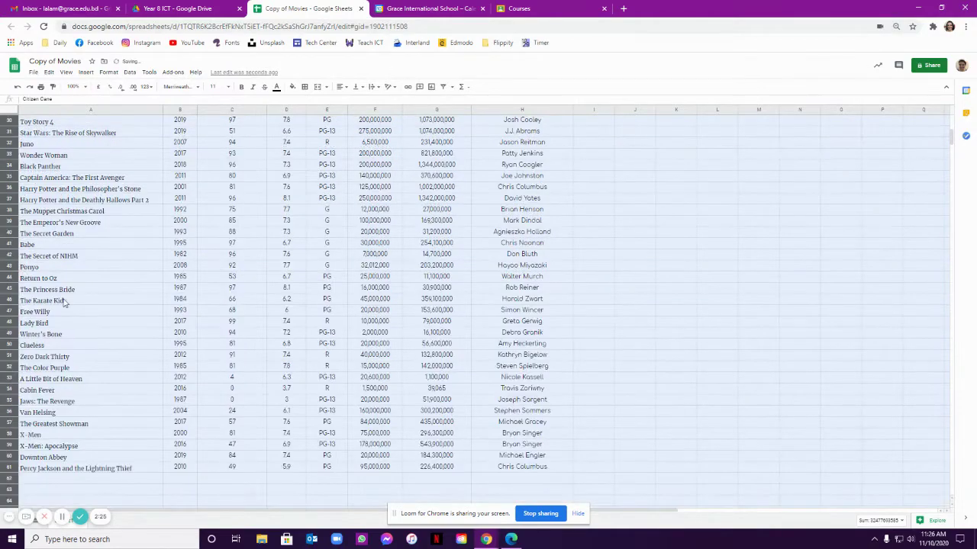
scroll(504, 324, up, 10)
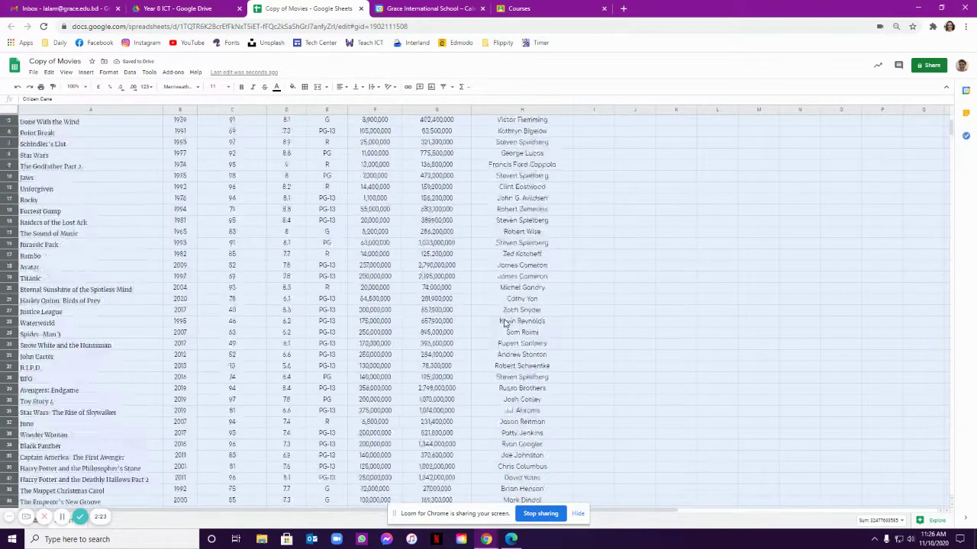
click(324, 284)
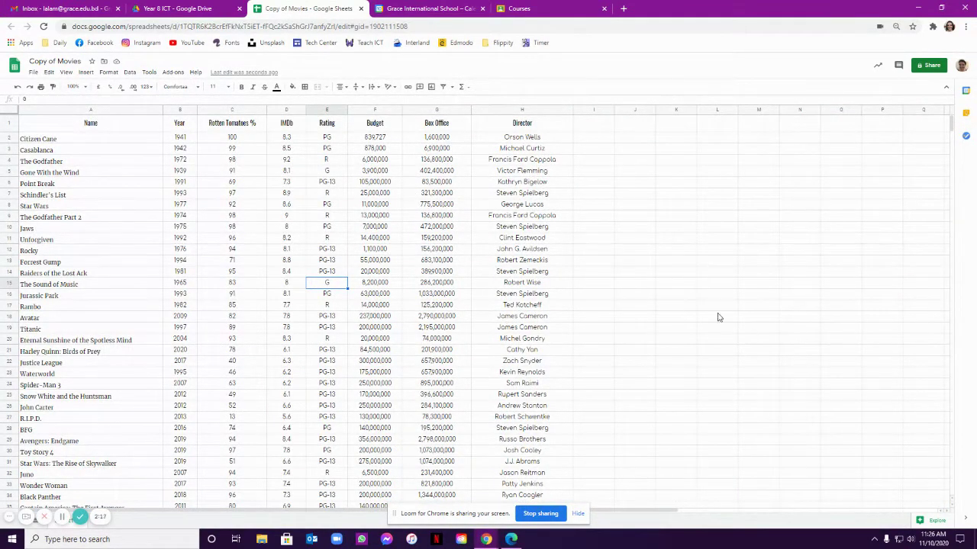
- Apply the orange alternating colour style to A1:H61 via Format > Alternating colours
drag(48, 126, 519, 444)
click(109, 71)
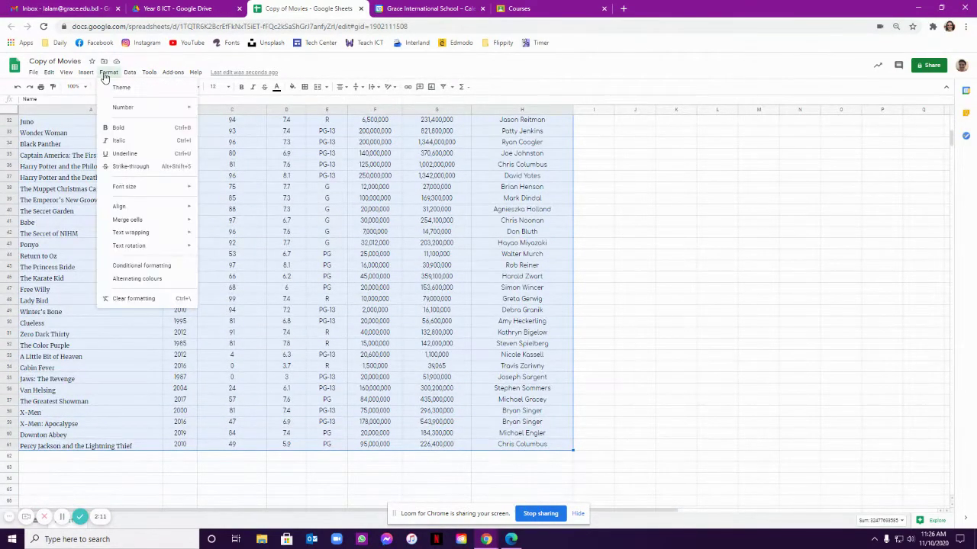
click(145, 280)
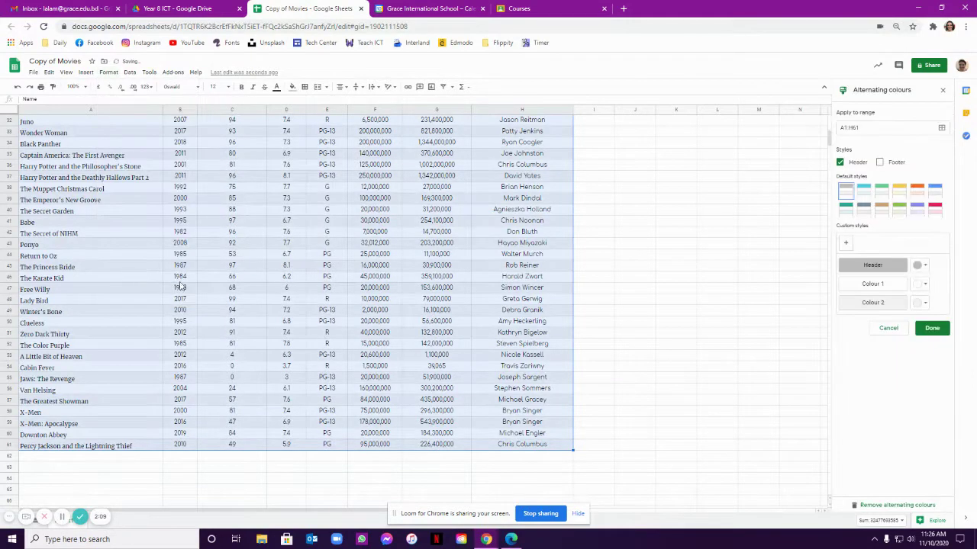
click(864, 195)
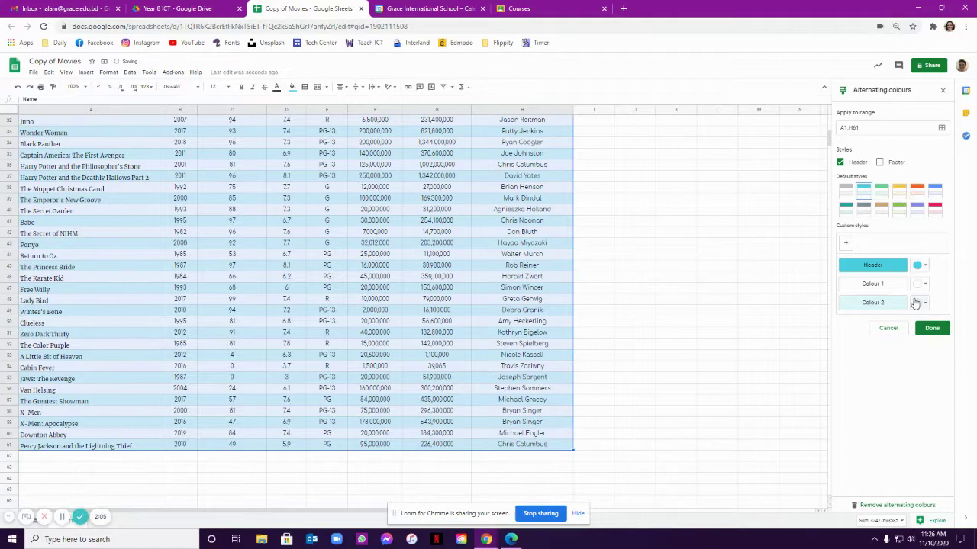
click(899, 191)
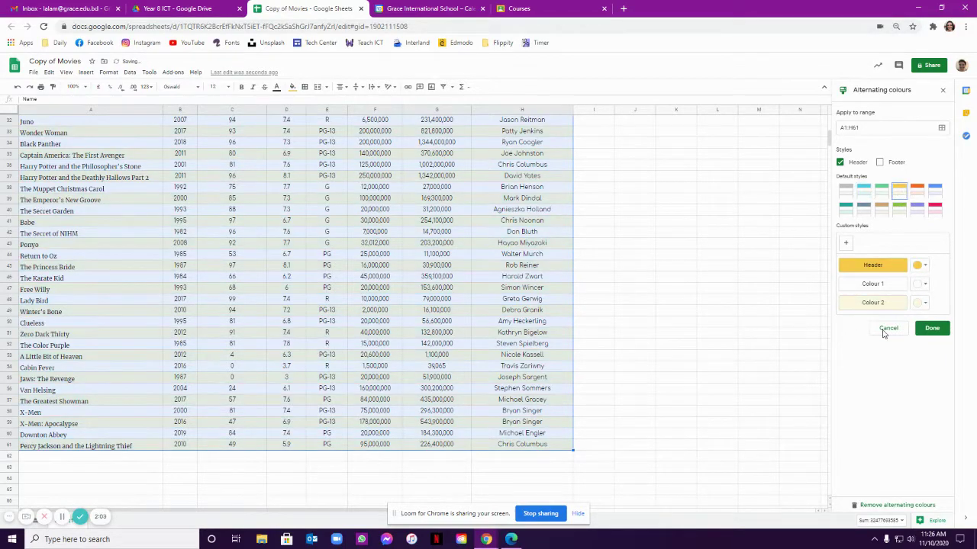
click(931, 328)
click(647, 267)
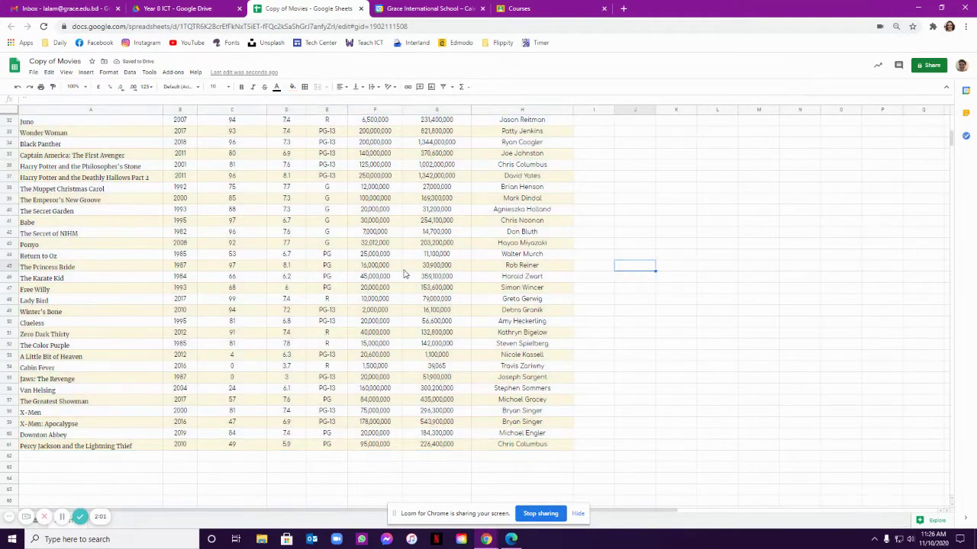
scroll(405, 275, up, 10)
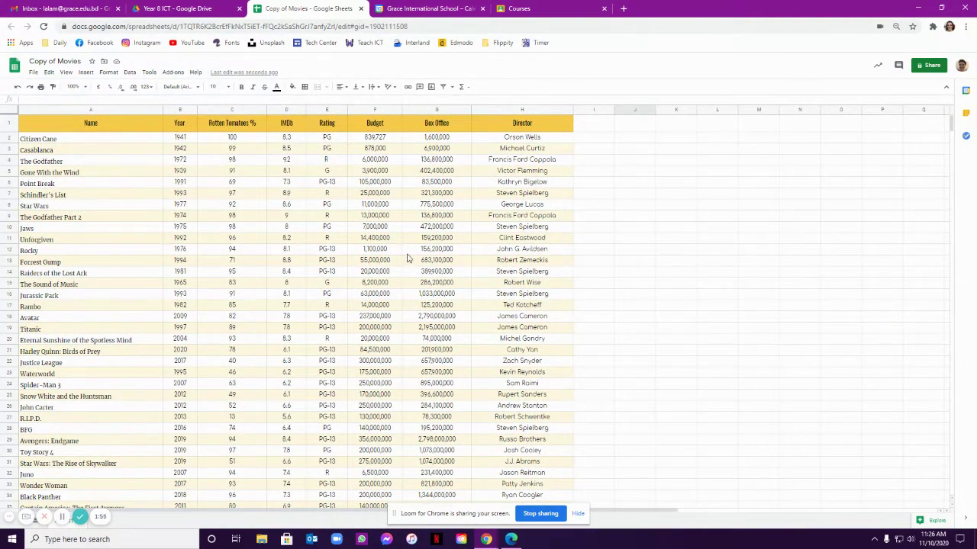
- Open Sort range for A1:H61, sorting by Column A, A→Z, without a header row
drag(43, 128, 504, 385)
scroll(501, 377, down, 4)
scroll(504, 384, down, 3)
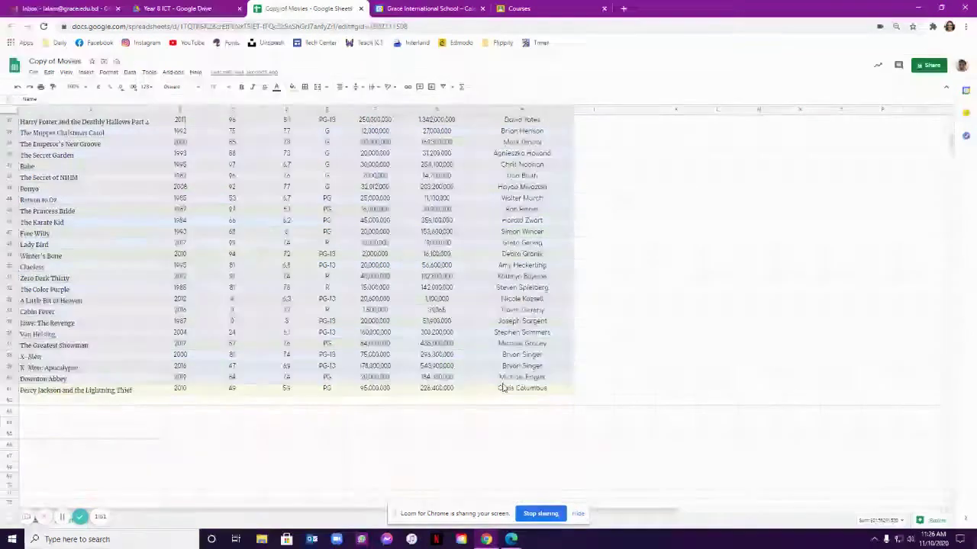
scroll(422, 305, up, 10)
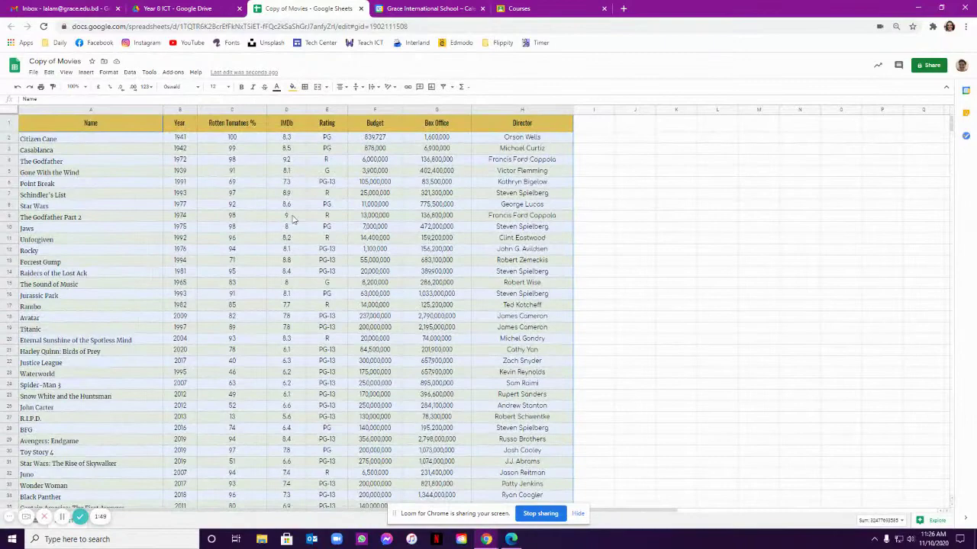
right_click(150, 212)
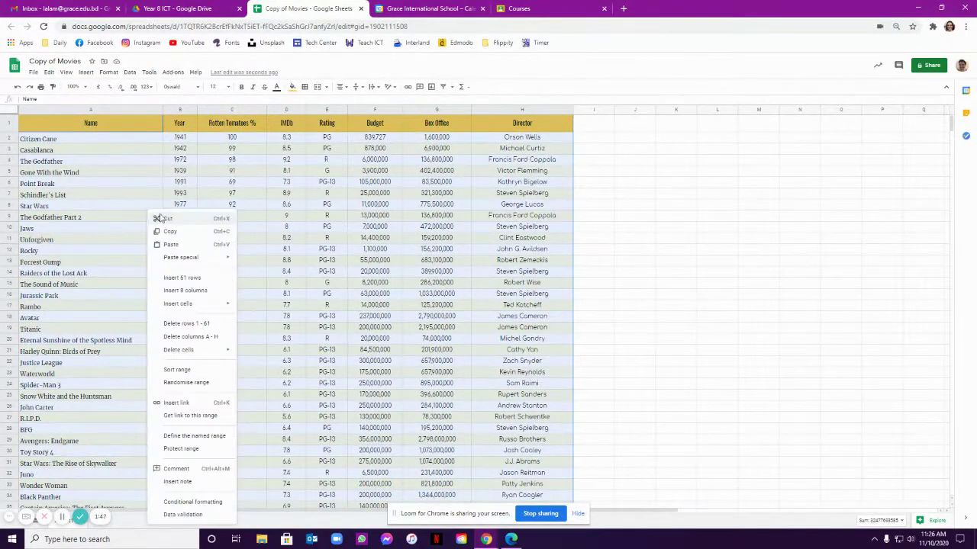
click(177, 370)
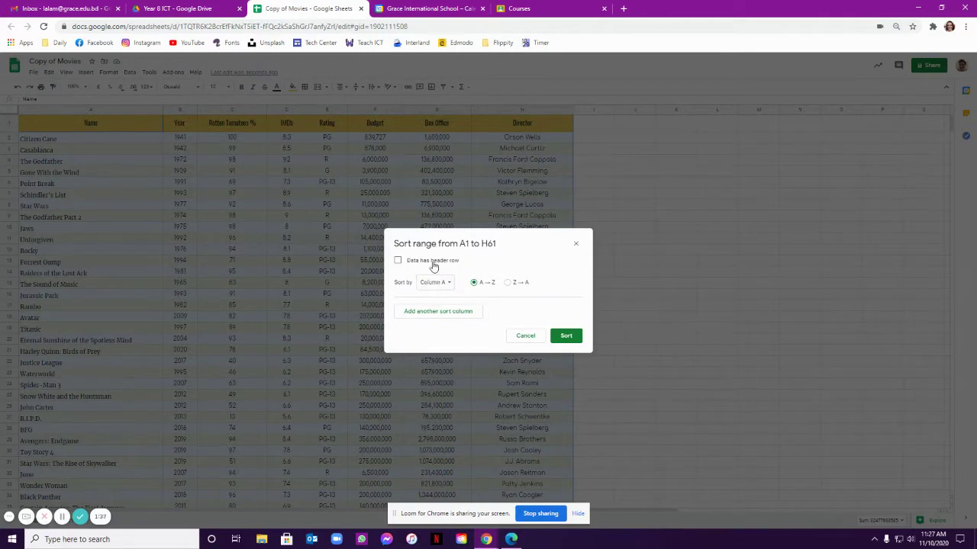
- Sort A1:H61 A→Z by Column A, leaving the header row mid-list
click(566, 337)
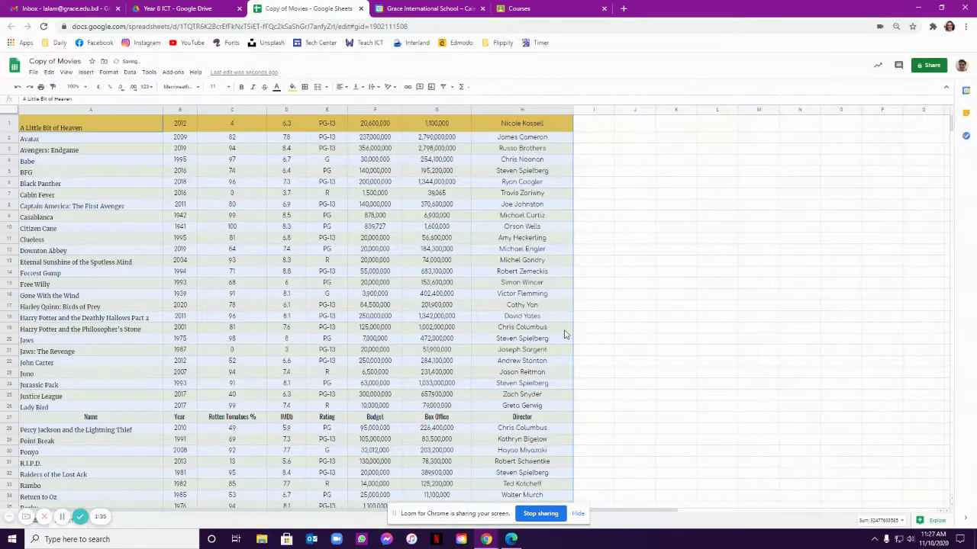
click(262, 270)
scroll(441, 376, down, 2)
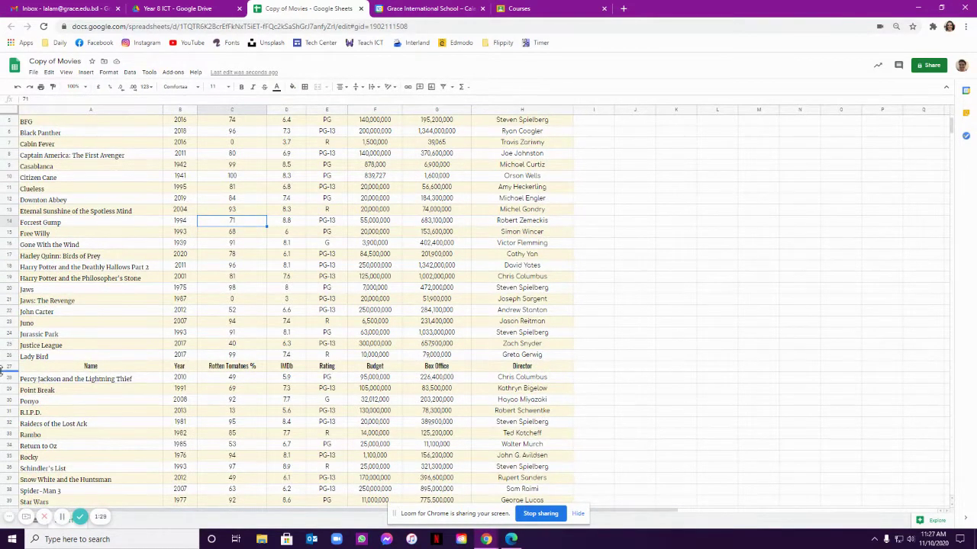
- Drag the misplaced Name header row back up to row 1
mouse_move(10, 367)
mouse_down()
mouse_move(23, 283)
mouse_move(11, 360)
mouse_up()
click(25, 388)
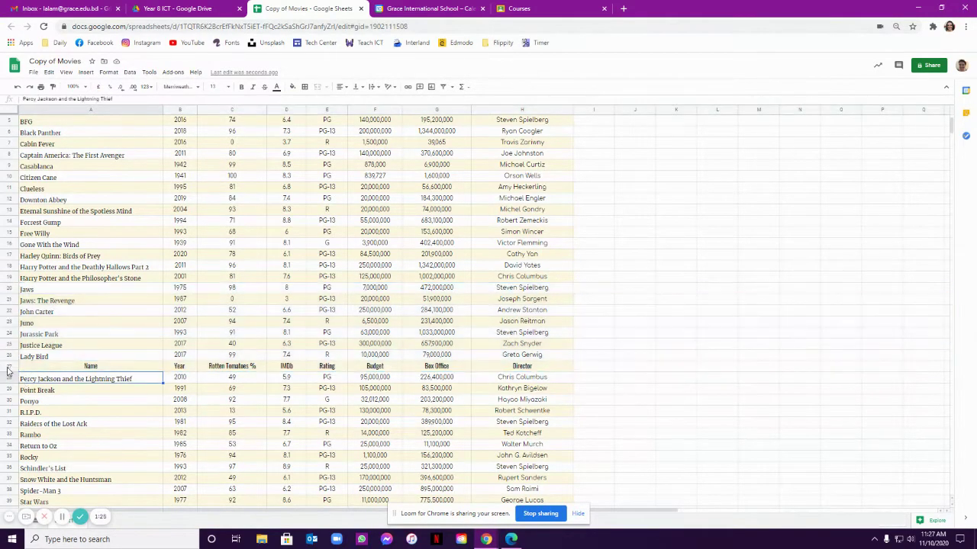
click(7, 365)
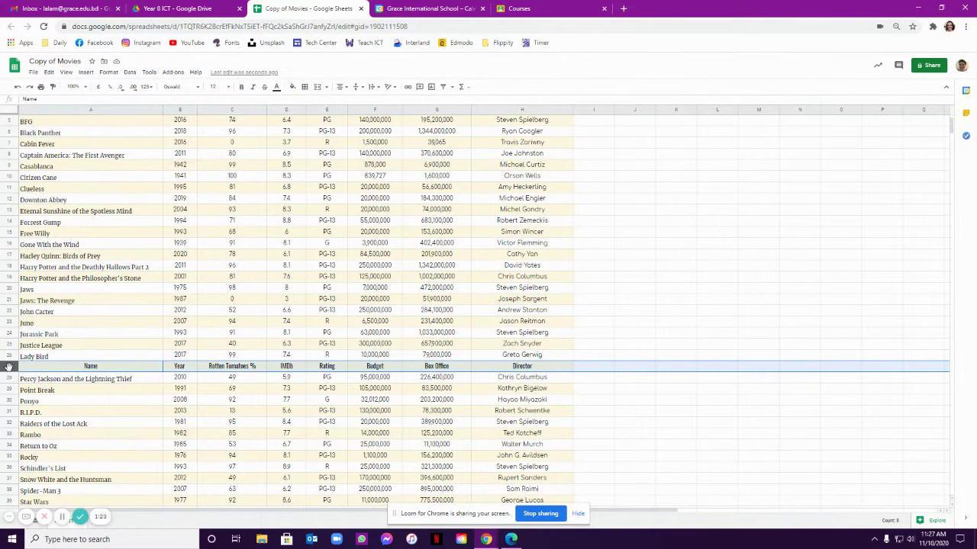
drag(7, 366, 7, 120)
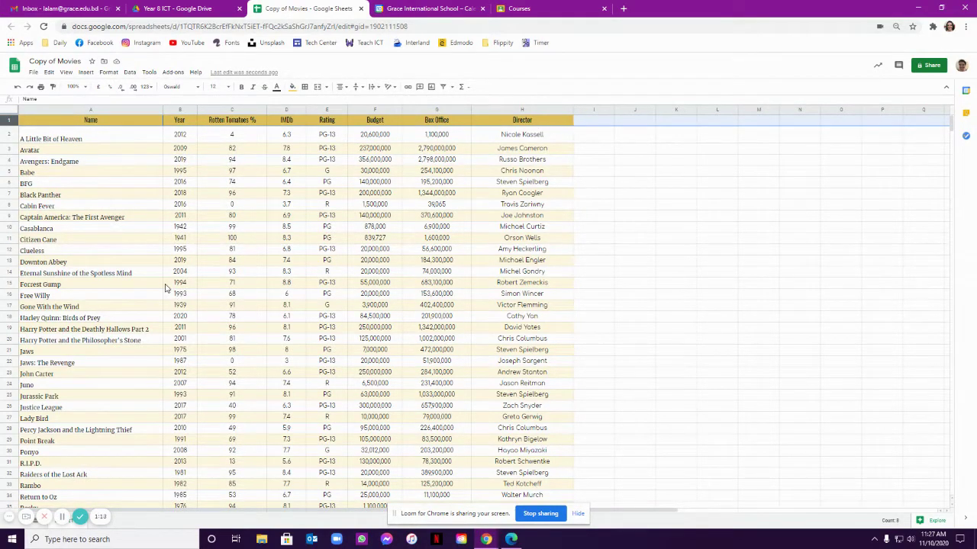
- Undo the Column A sort to restore the original row order
key(ctrl+z)
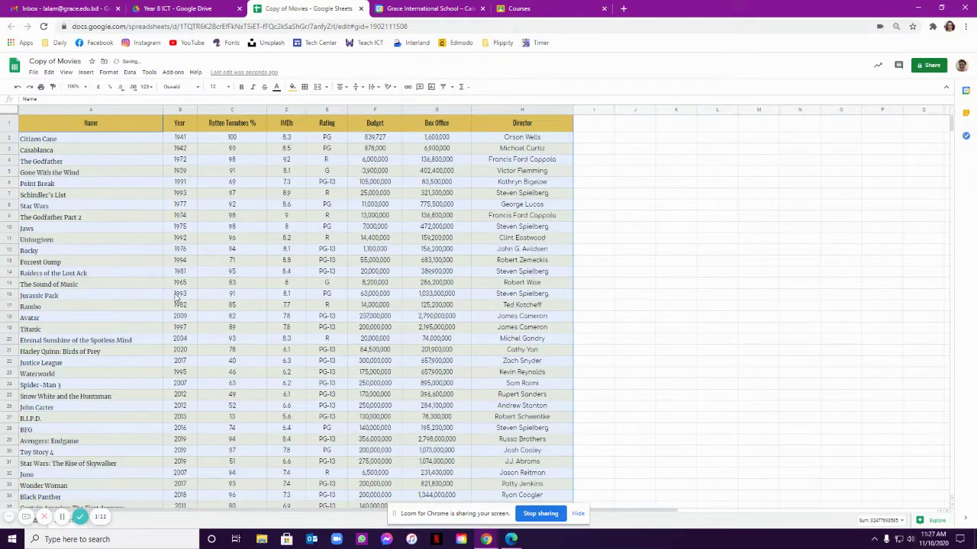
scroll(180, 319, down, 2)
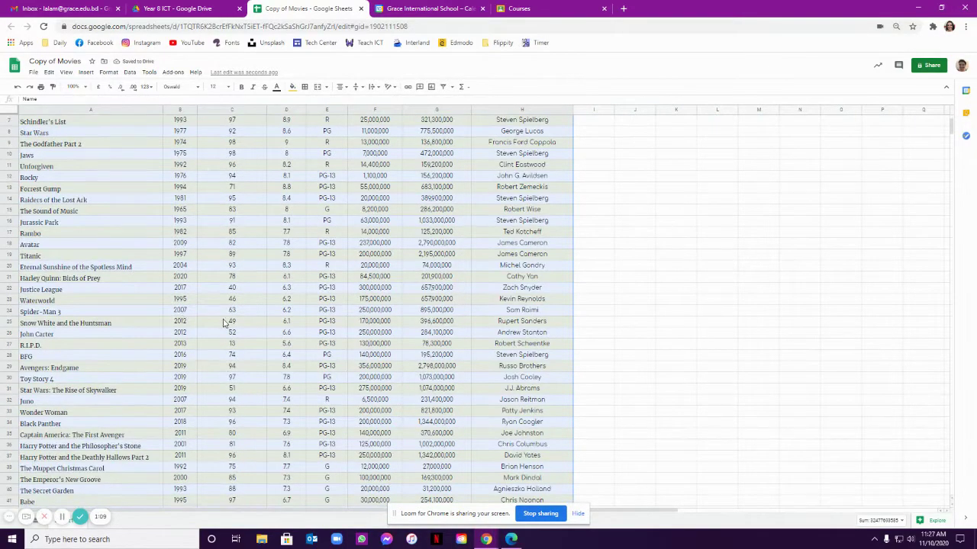
click(224, 324)
scroll(228, 328, up, 2)
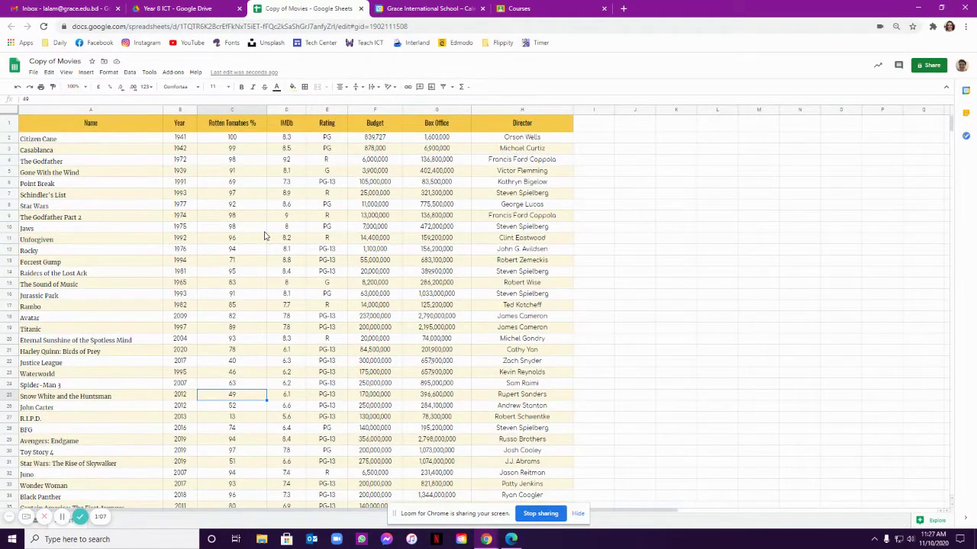
- Sort A1:H61 A→Z by Name with Data has header row ticked
drag(45, 125, 523, 445)
scroll(522, 389, down, 3)
scroll(523, 389, down, 7)
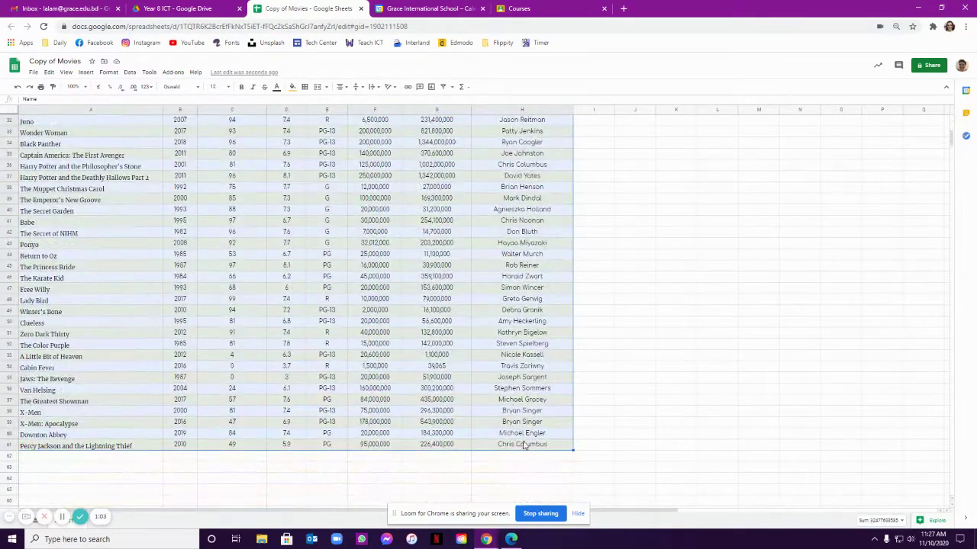
right_click(214, 194)
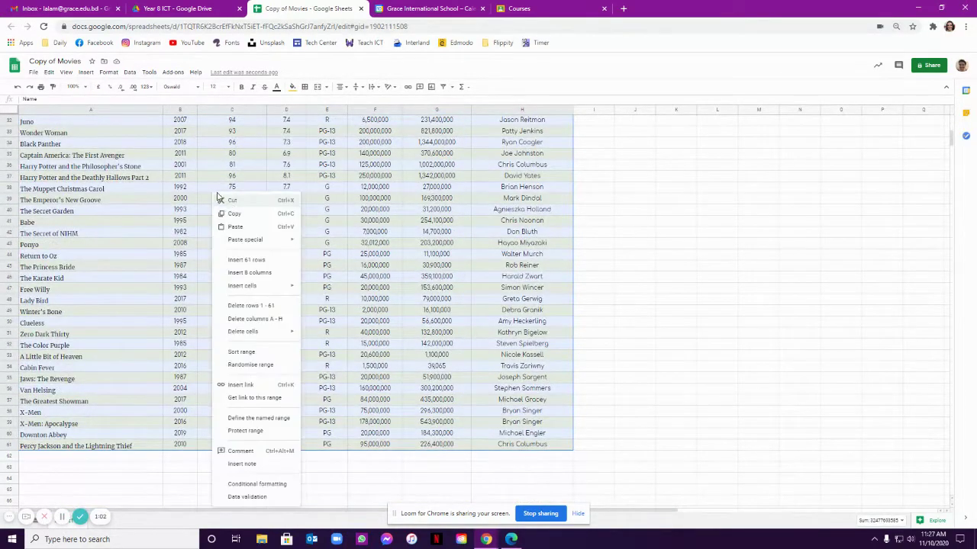
click(256, 354)
click(398, 260)
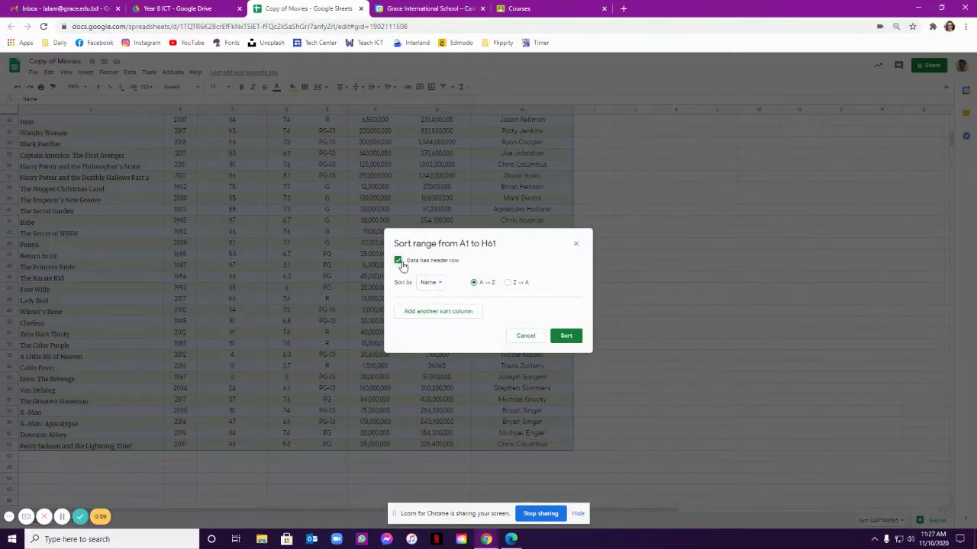
click(430, 283)
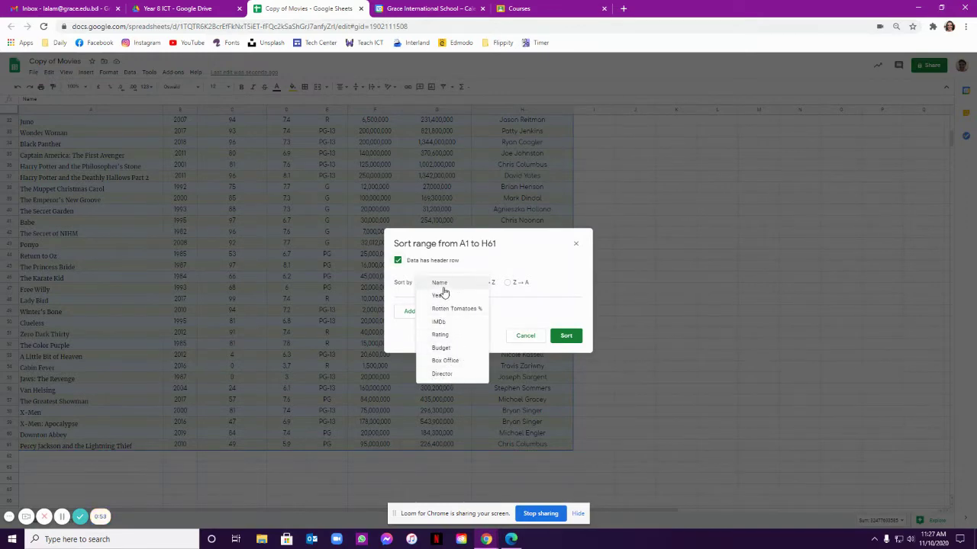
click(444, 286)
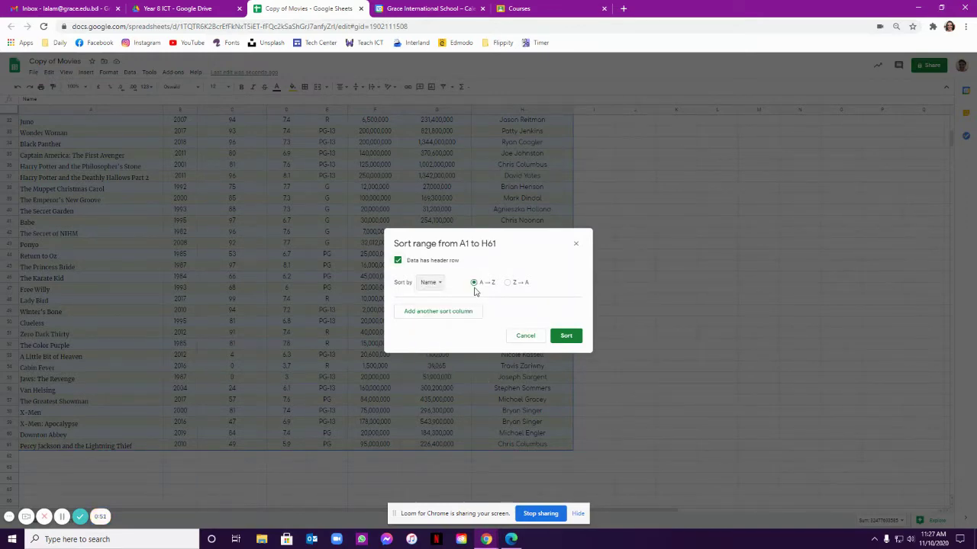
click(565, 336)
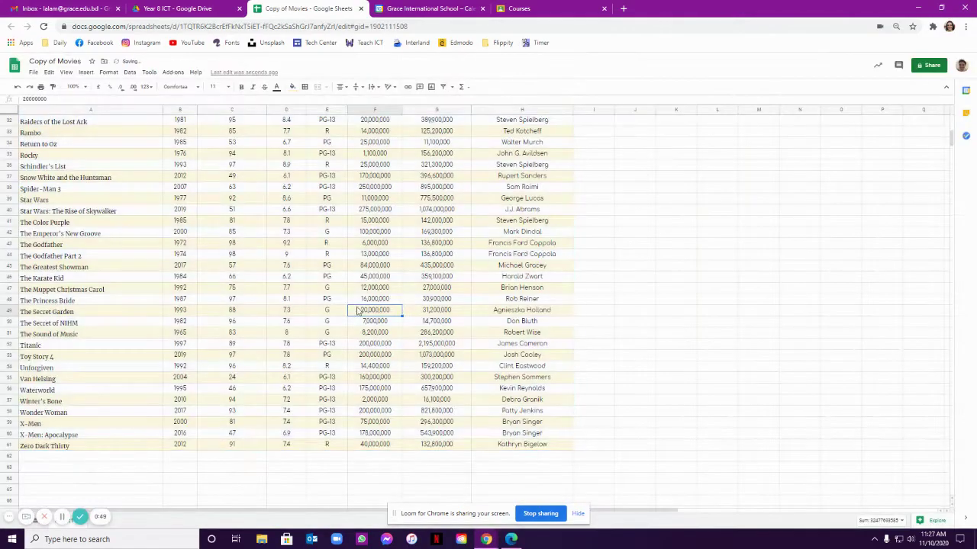
scroll(371, 315, up, 4)
scroll(370, 312, up, 2)
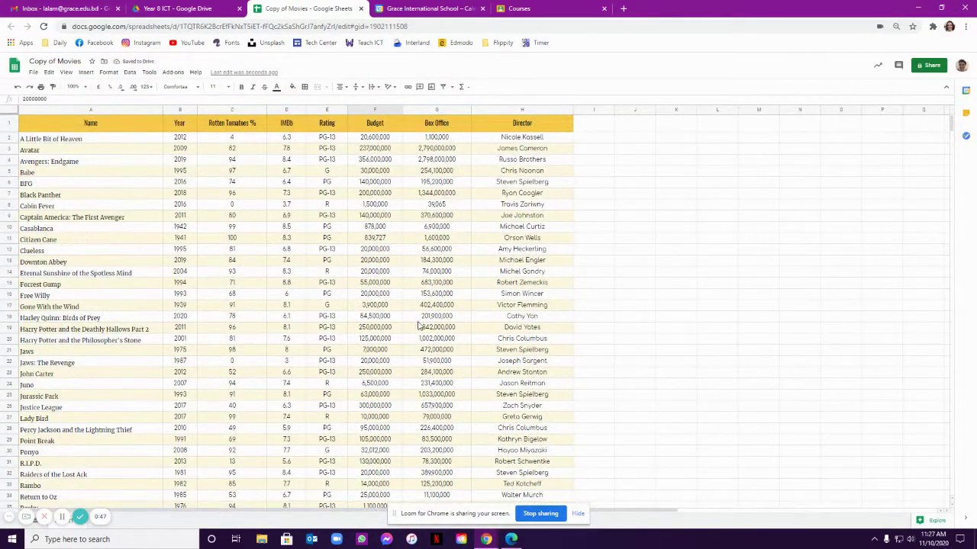